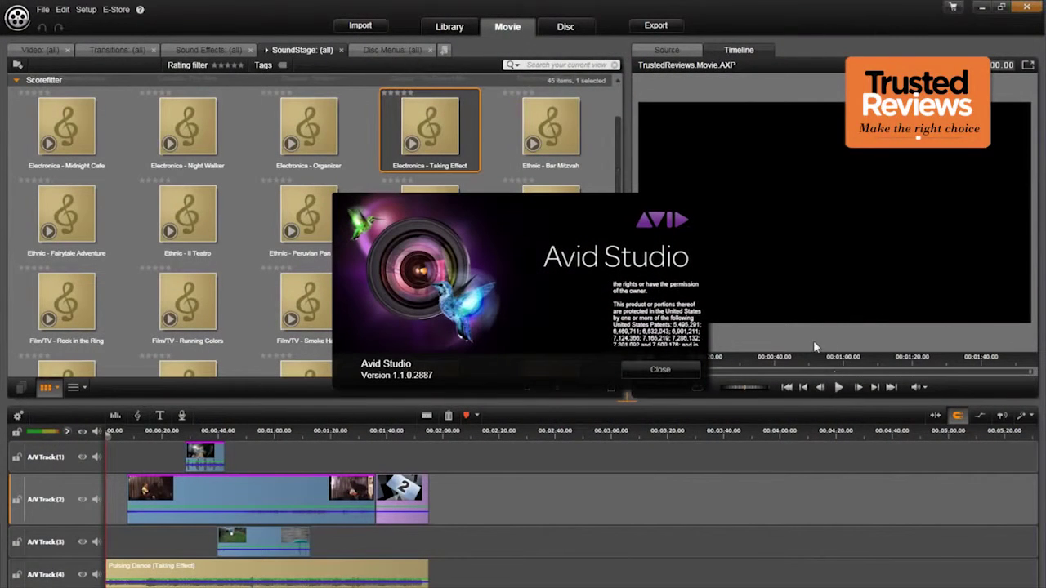
Place The-Sky-is-the-Limit.mpg from the public videos folder on A/V Track 2 at 02:00
left_click(674, 371)
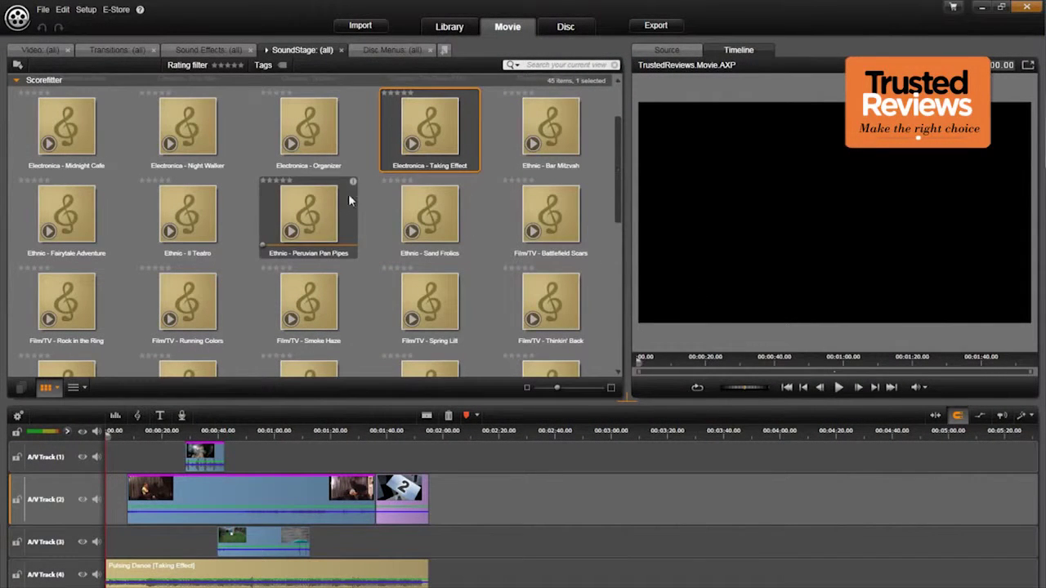
left_click(33, 50)
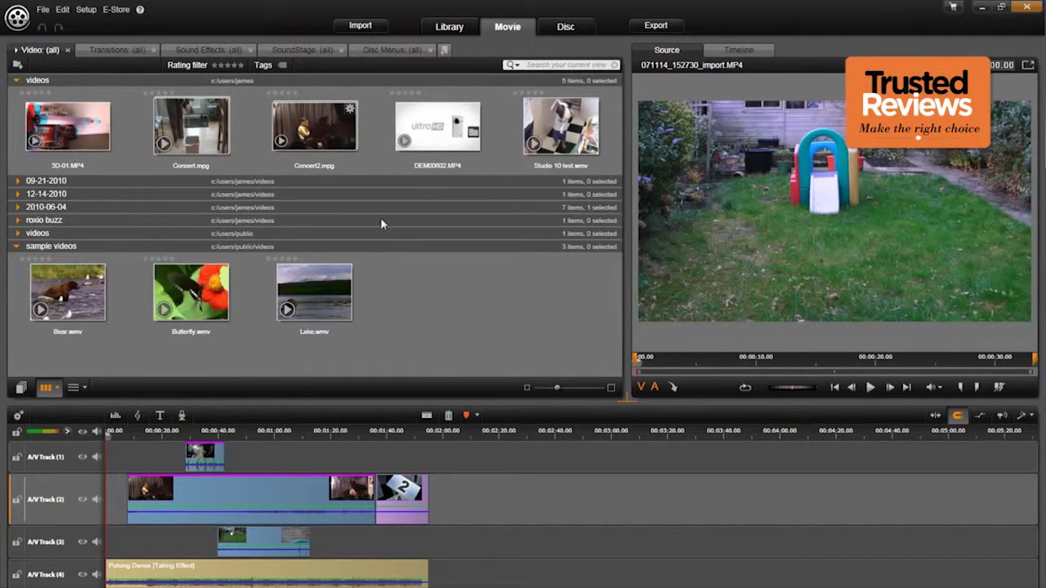
left_click(18, 234)
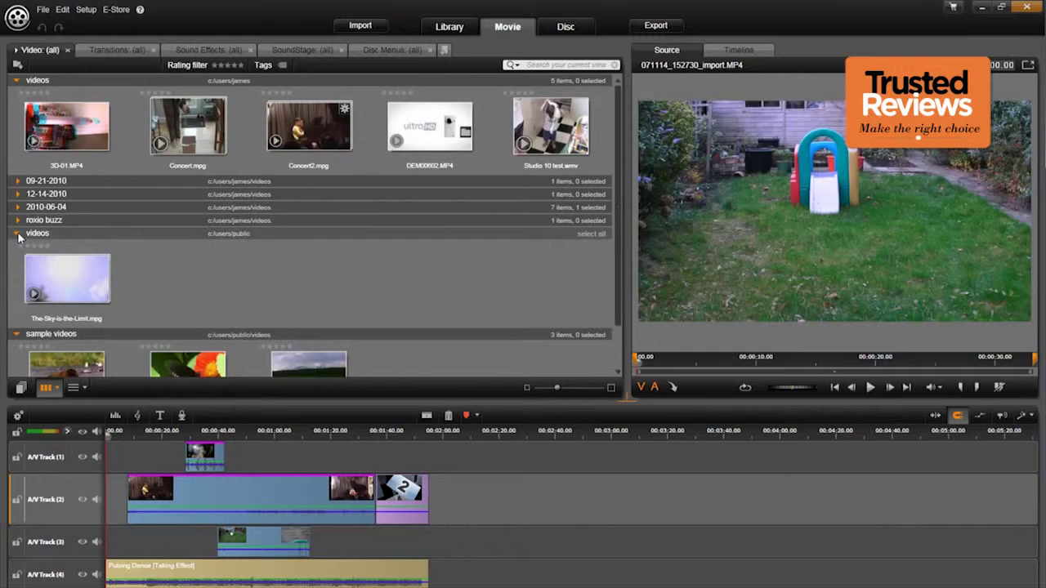
left_click_drag(74, 282, 472, 503)
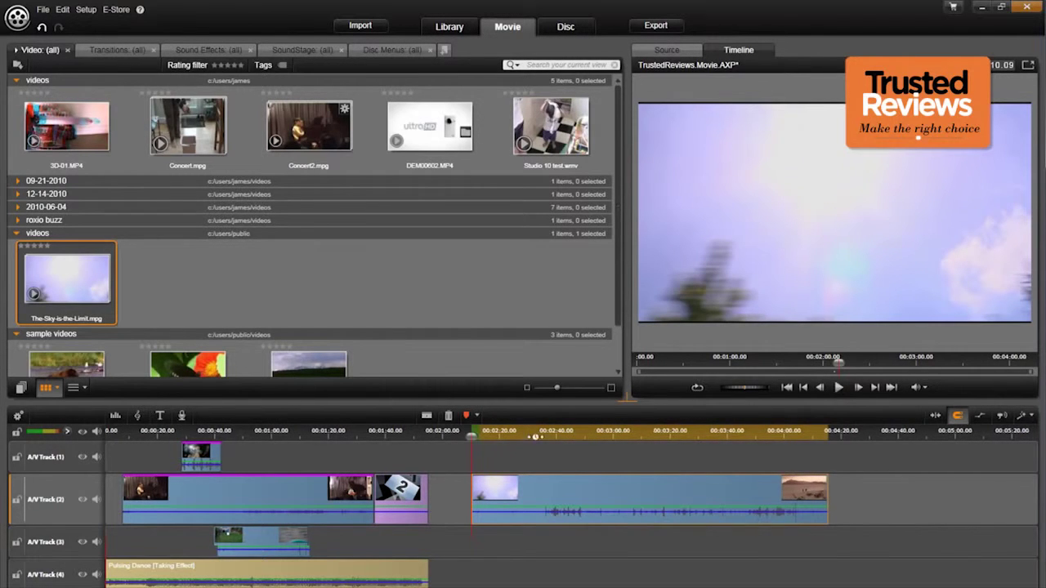
left_click_drag(471, 437, 619, 439)
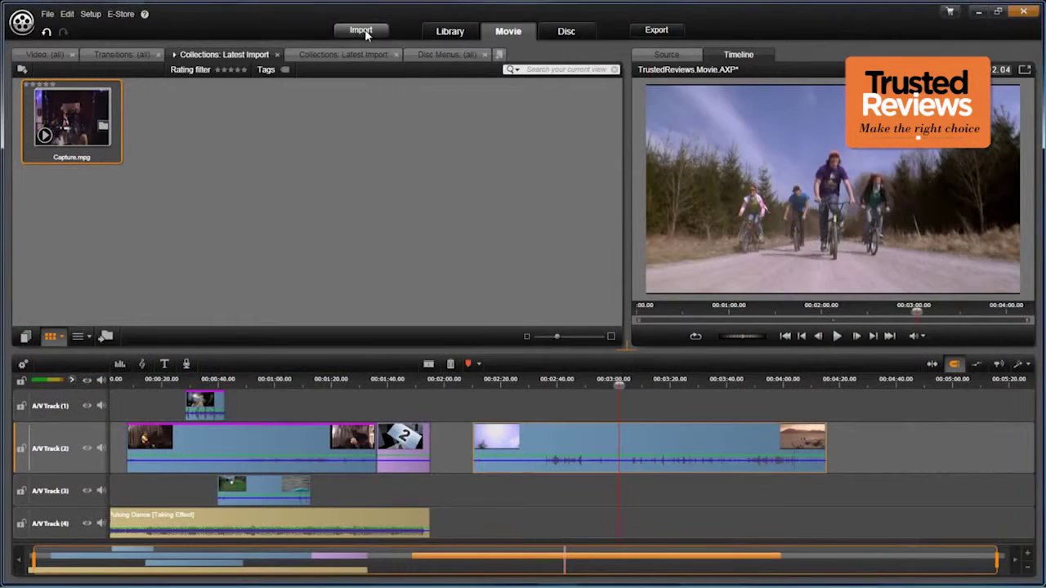
Capture Capture_001.mpg from the Dazzle DVC100 device and bring up A/V Track 2's surround panner
left_click(362, 30)
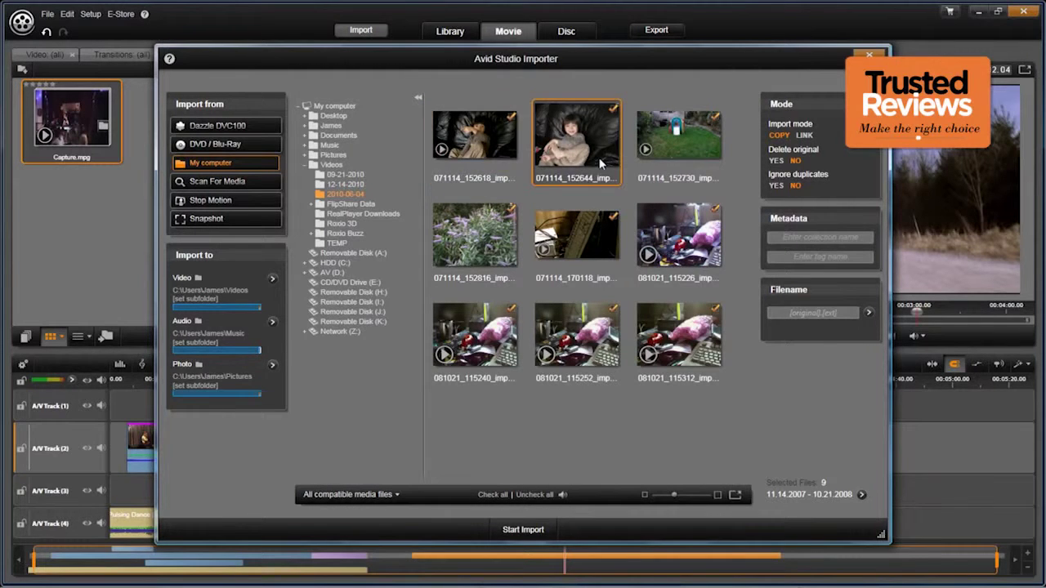
left_click(257, 127)
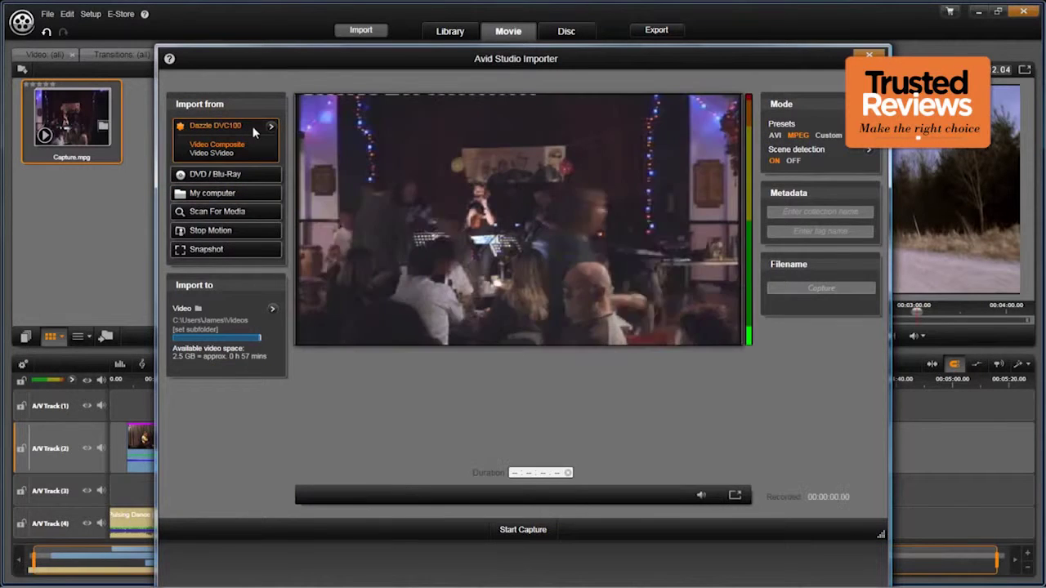
left_click(528, 529)
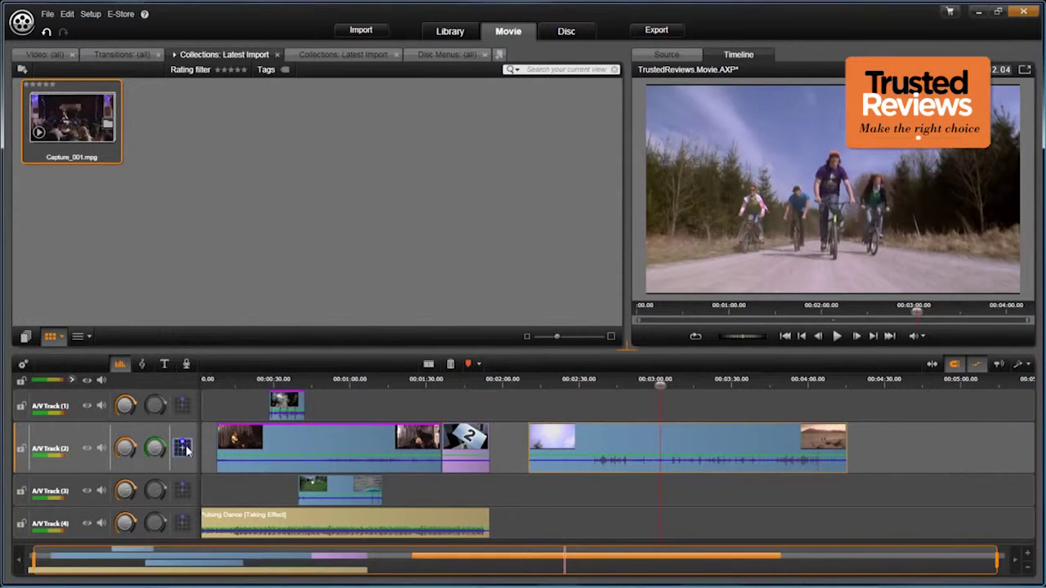
left_click(184, 448)
Set the panner's channel mode, then give Capture_001.mpg a five-star rating
left_click(245, 188)
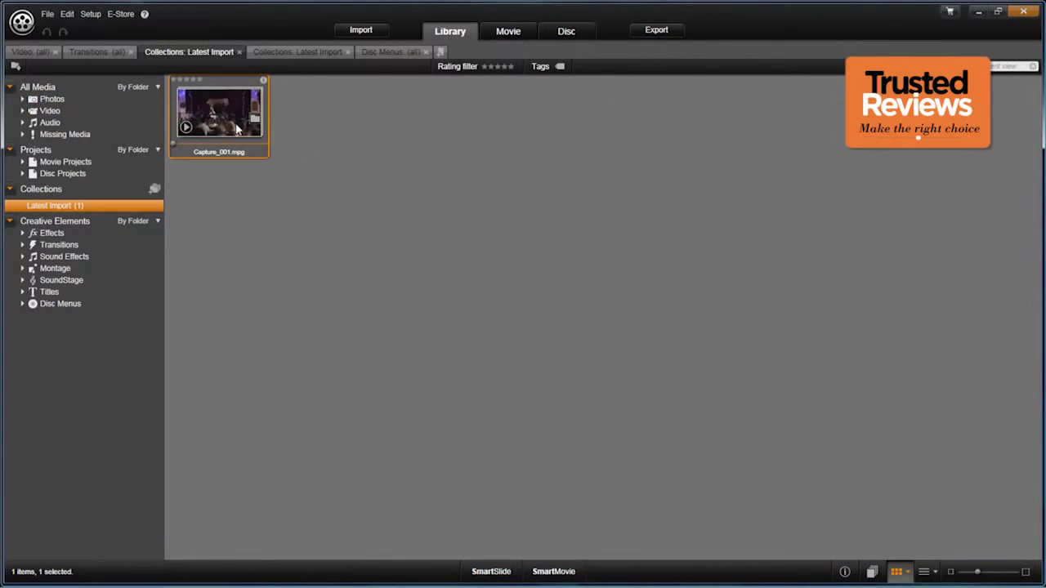
right_click(237, 128)
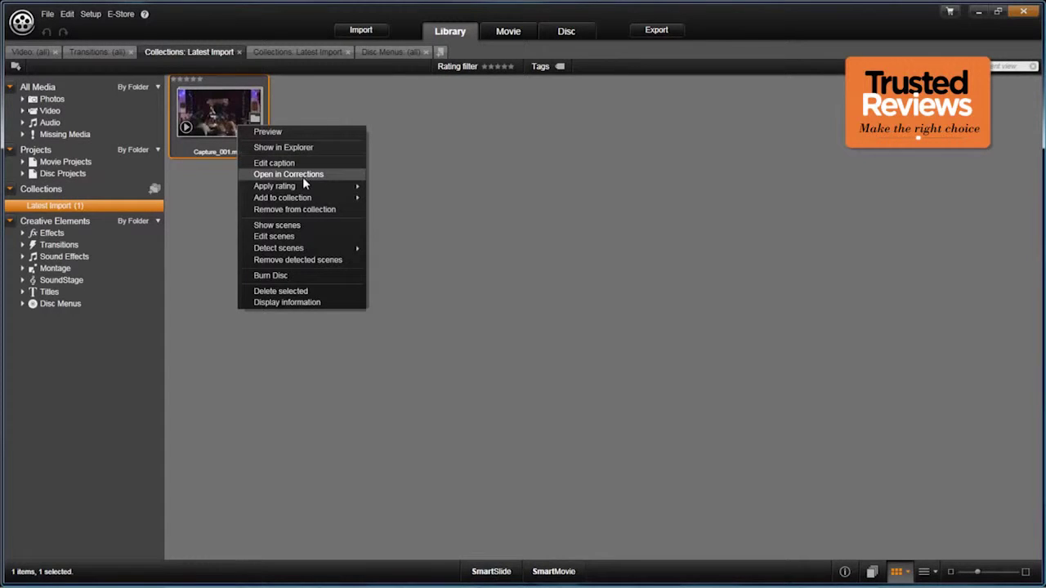
mouse_move(306, 188)
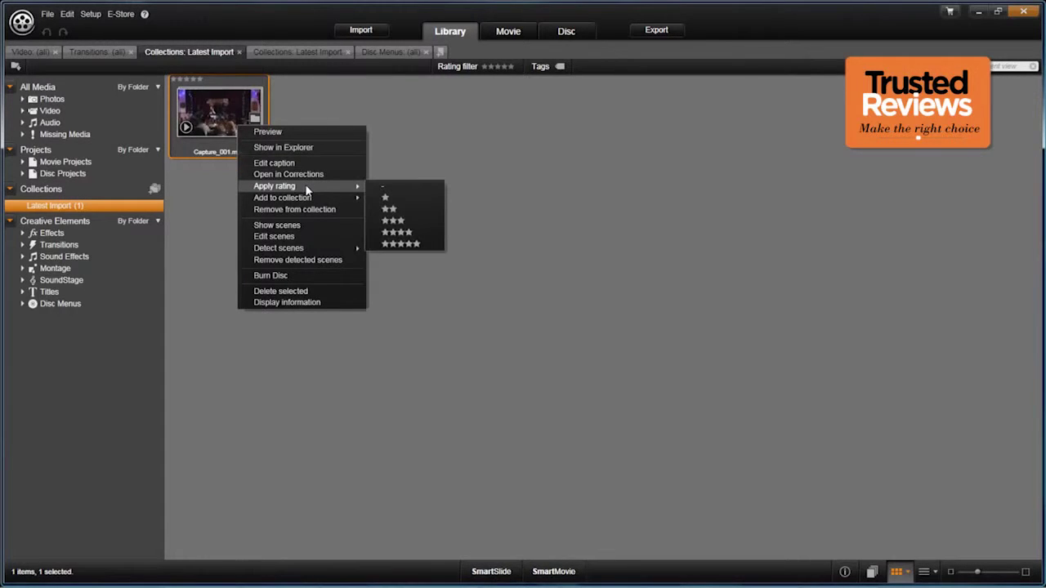
left_click(423, 246)
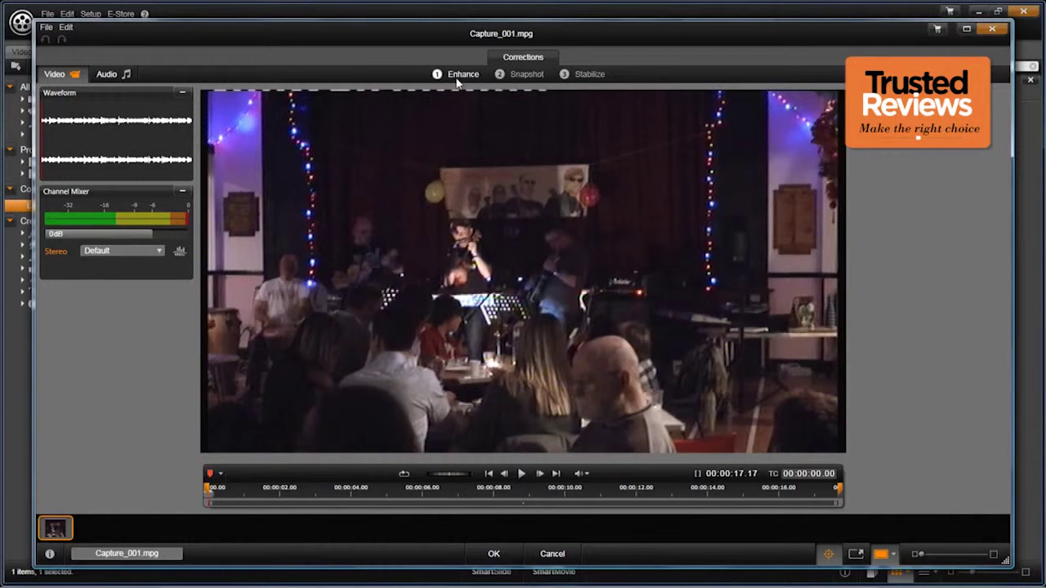
Raise Capture_001's Enhance brightness to 8 and add it to the end of A/V Track 2 near 4:30
left_click(457, 80)
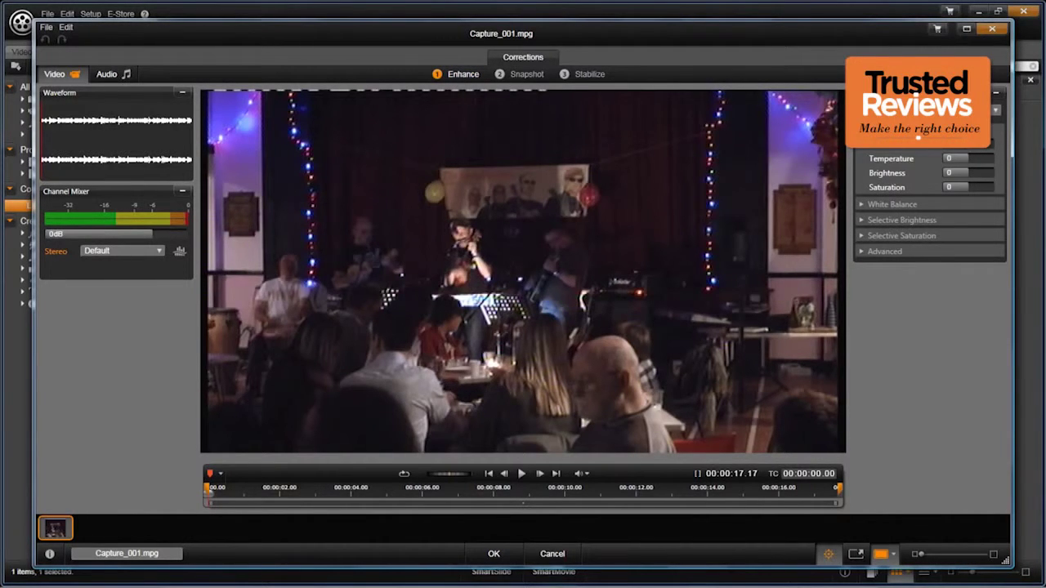
left_click(997, 144)
left_click_drag(958, 170, 966, 171)
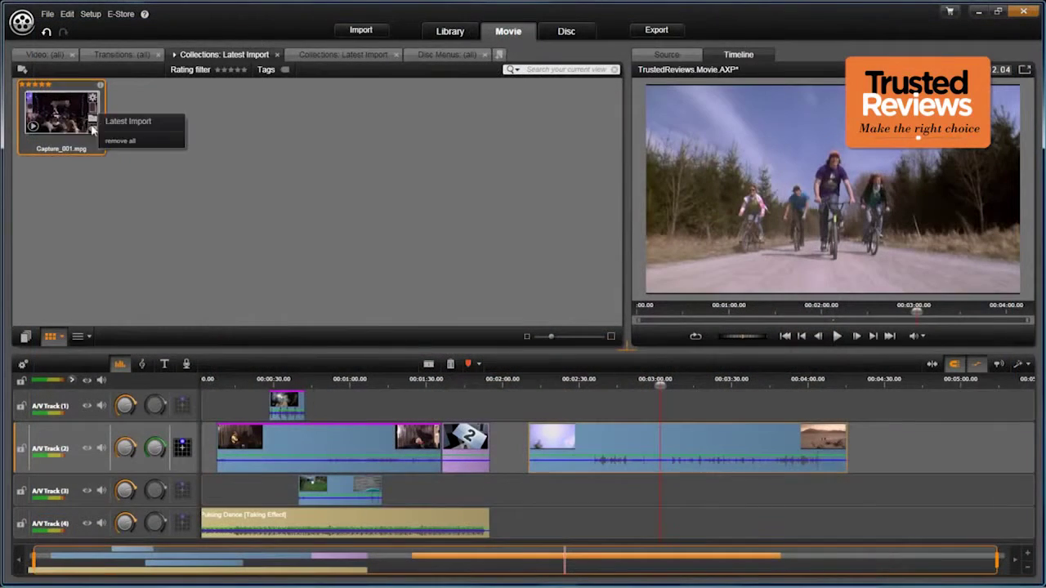
left_click_drag(59, 120, 874, 452)
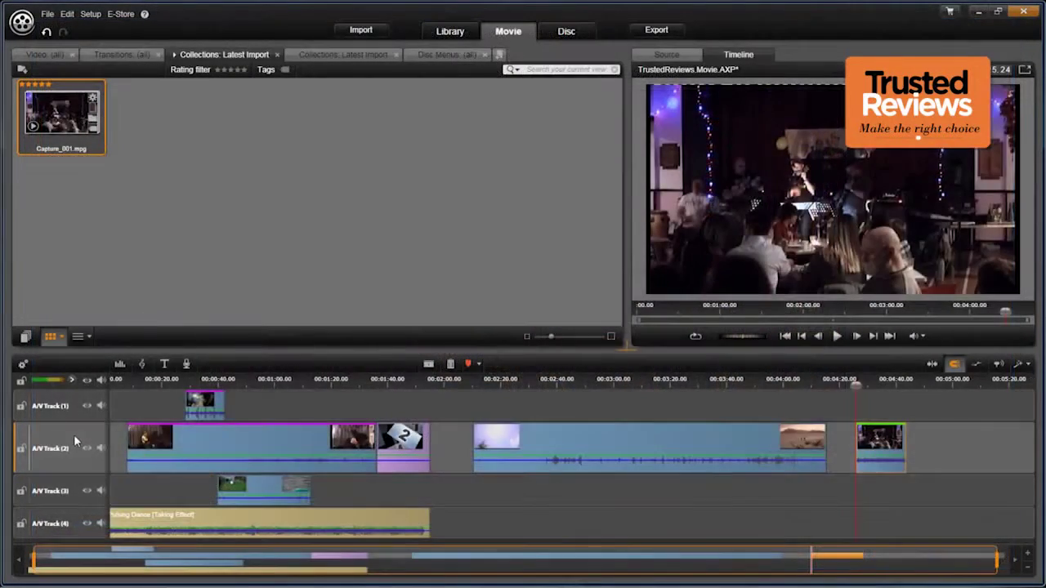
Insert an empty A/V Track 5 above A/V Track 2 and zoom the timeline onto the first clips
right_click(74, 440)
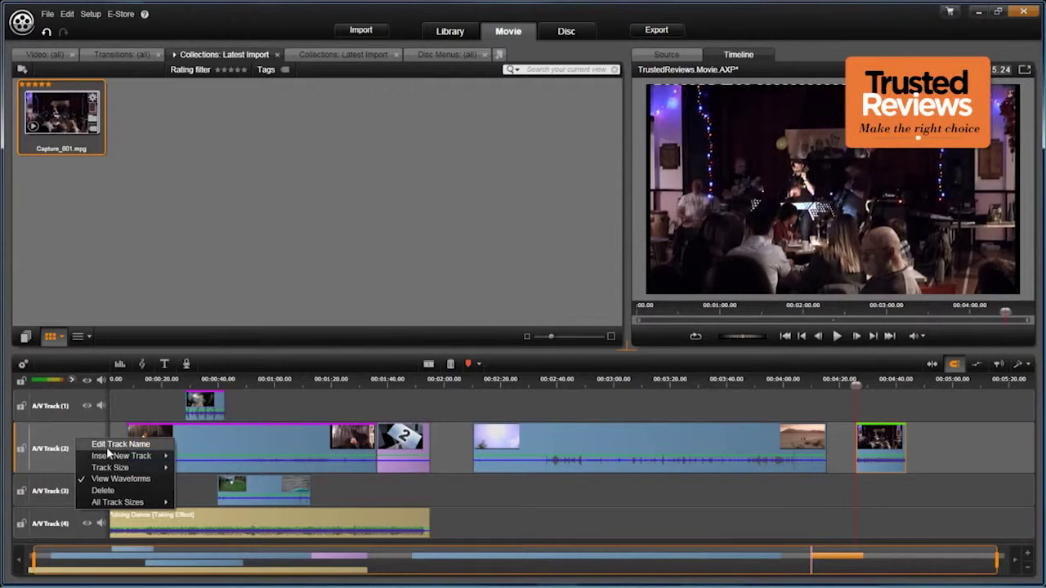
mouse_move(135, 455)
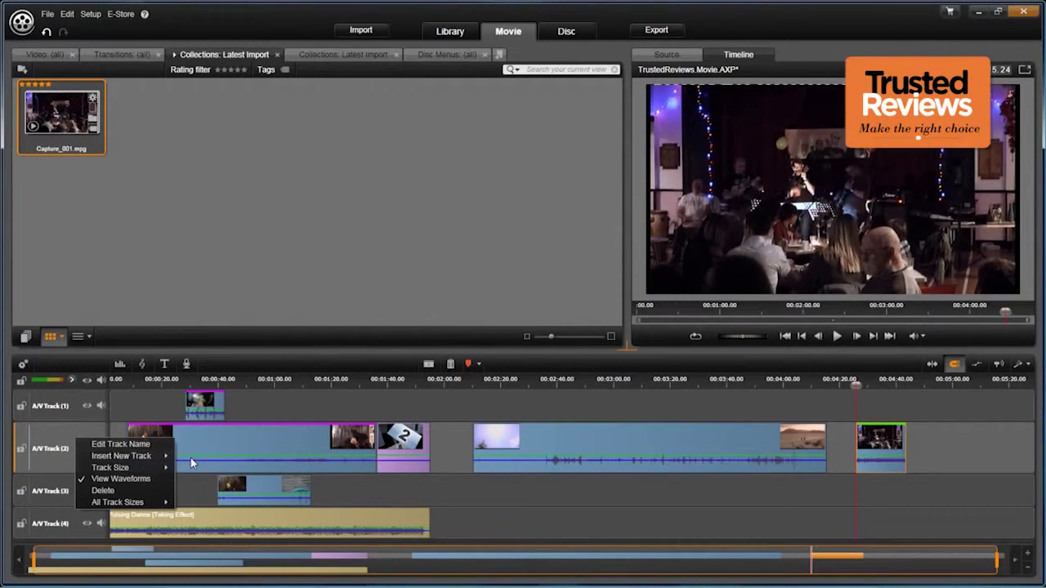
left_click(191, 456)
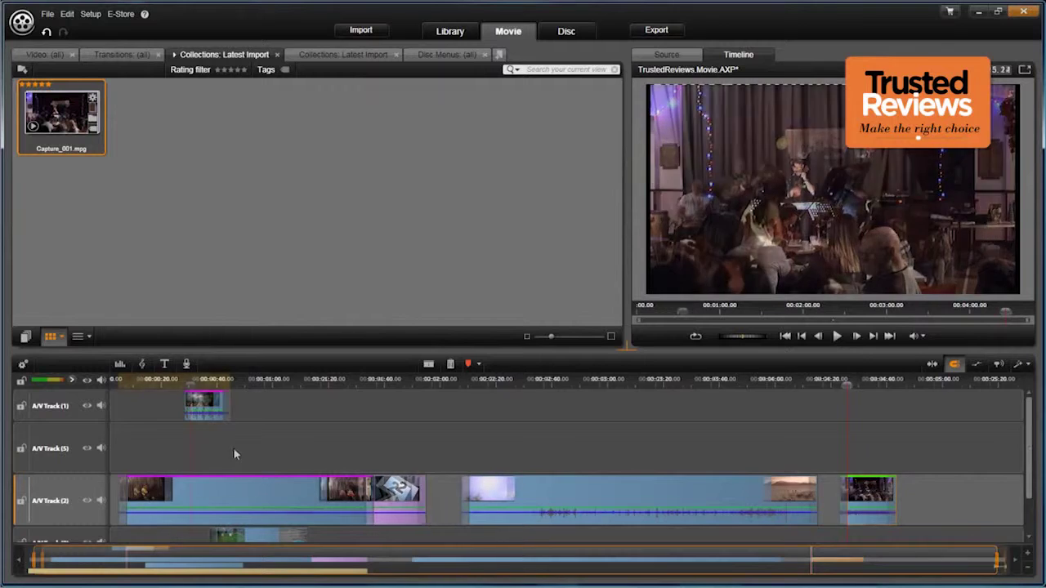
left_click_drag(996, 559, 291, 562)
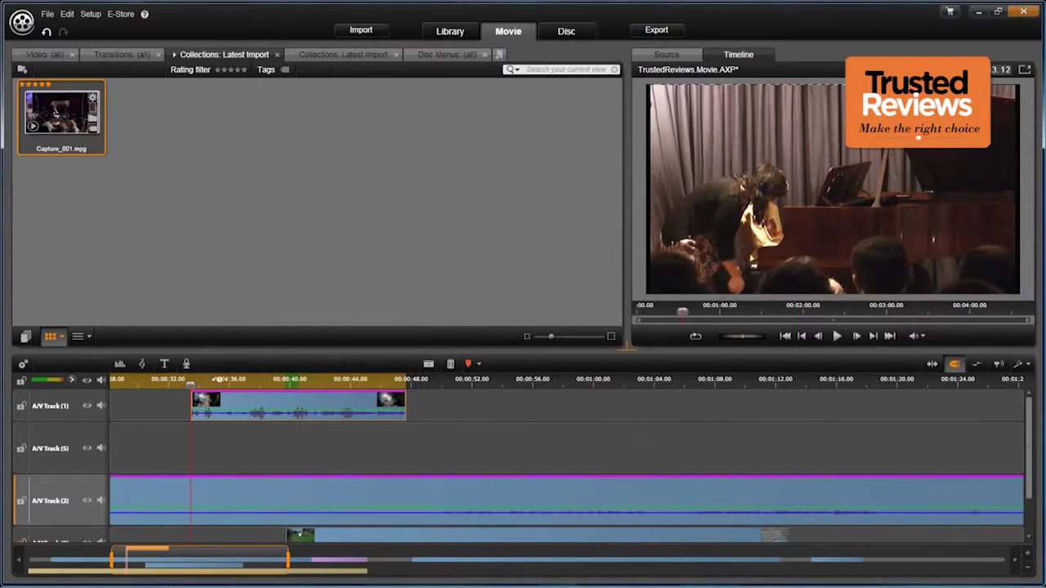
left_click(250, 384)
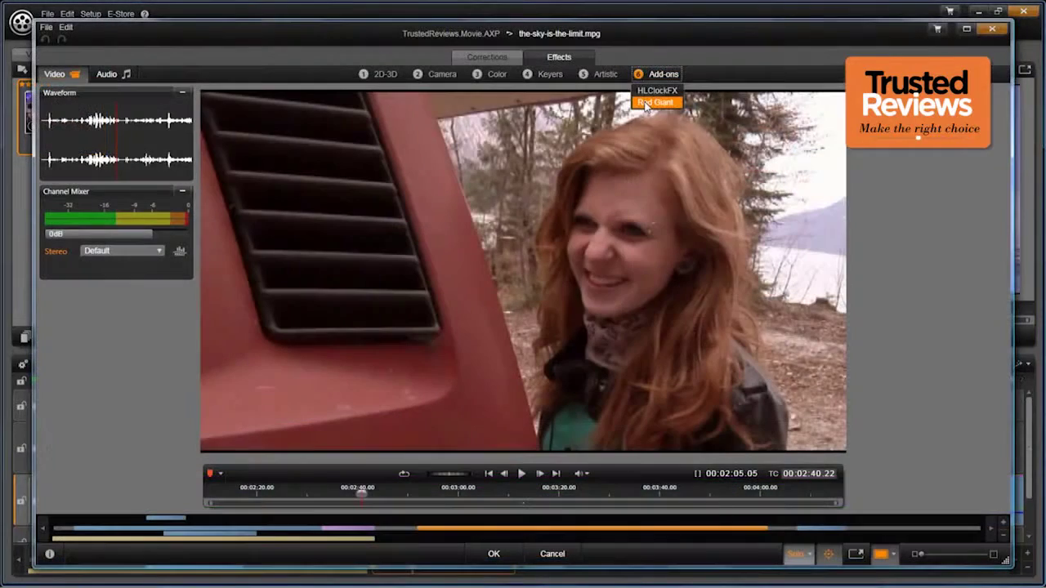
Launch Magic Bullet Looks from the Red Giant add-ons and pick the Popular Film look category
left_click(644, 101)
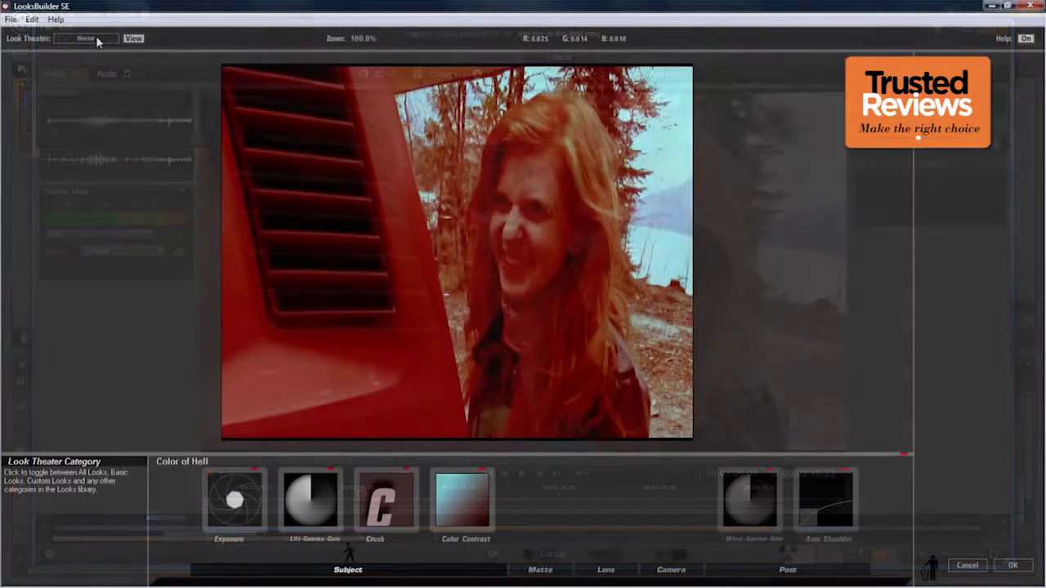
left_click(96, 37)
left_click(137, 126)
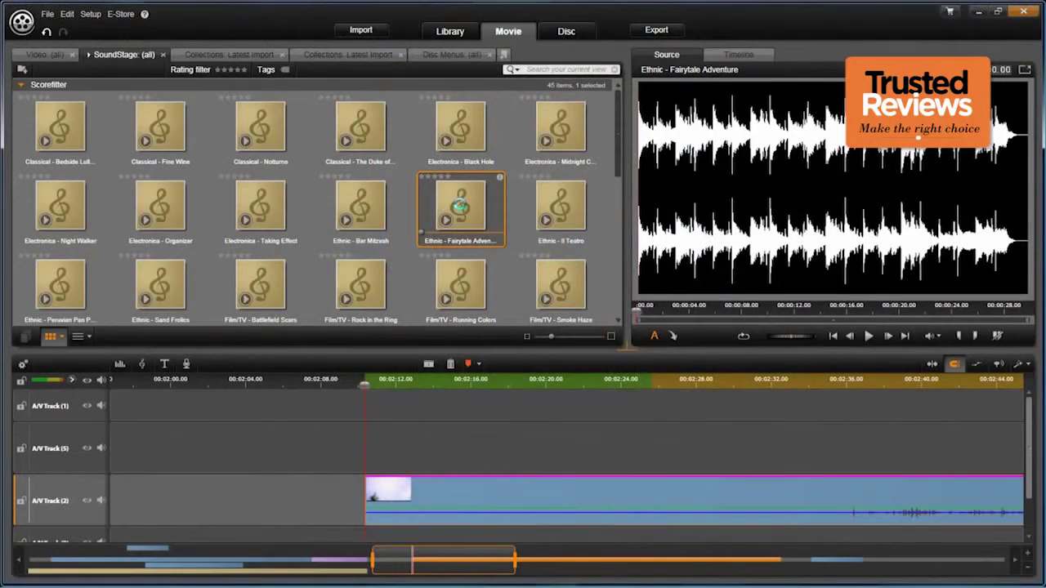
Preview Fairytale Adventure in Scorefitter and key out spittyspotty001.avi's green backdrop with StudioChromaKeyer
double_click(460, 207)
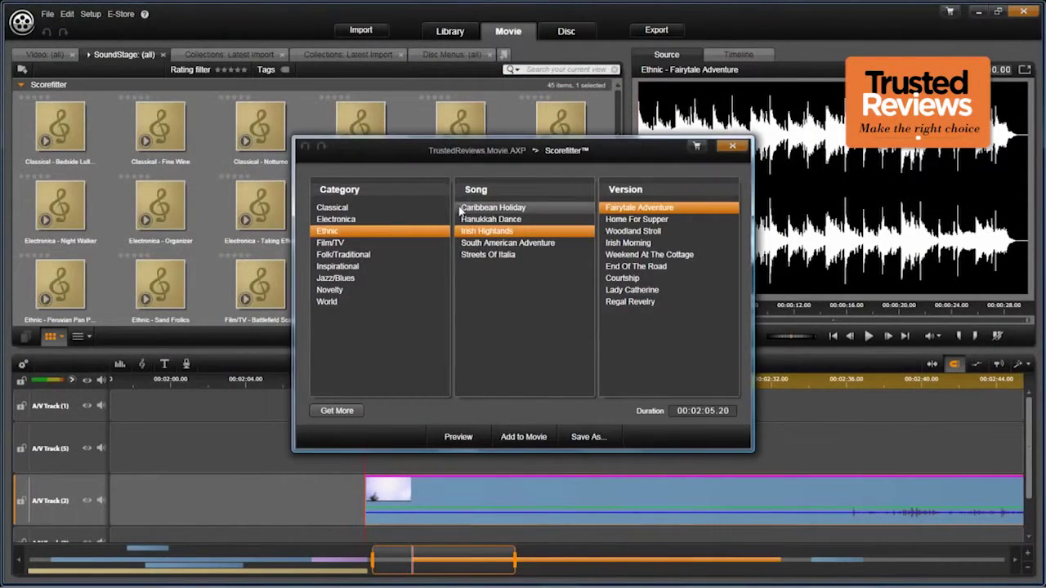
left_click(461, 442)
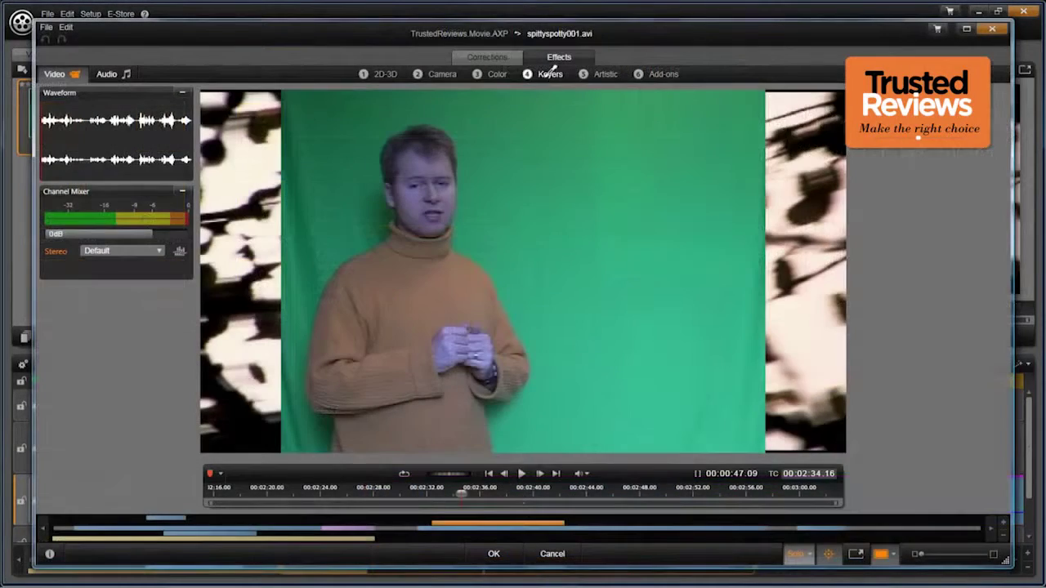
left_click(549, 72)
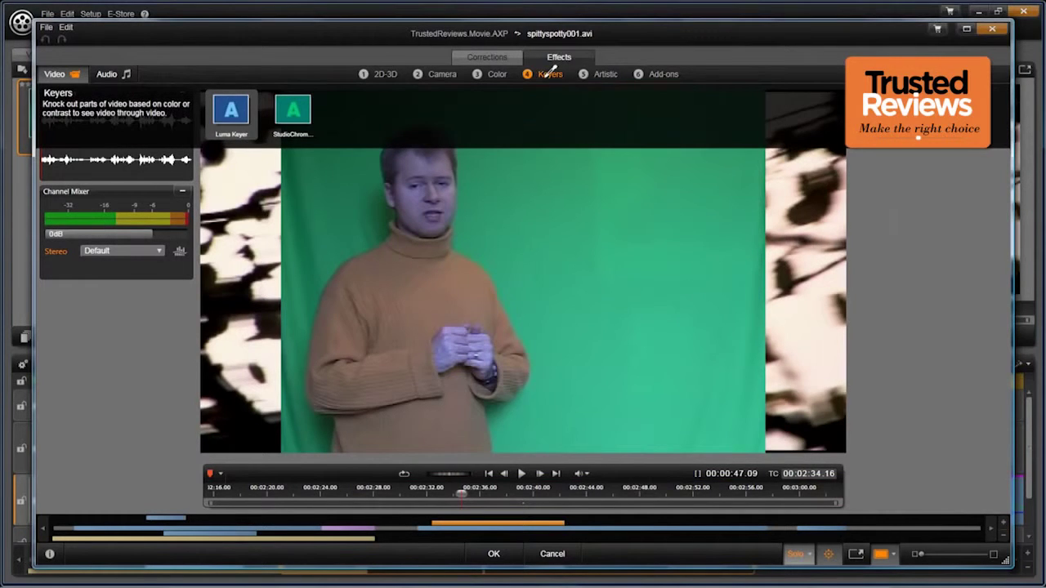
left_click(304, 109)
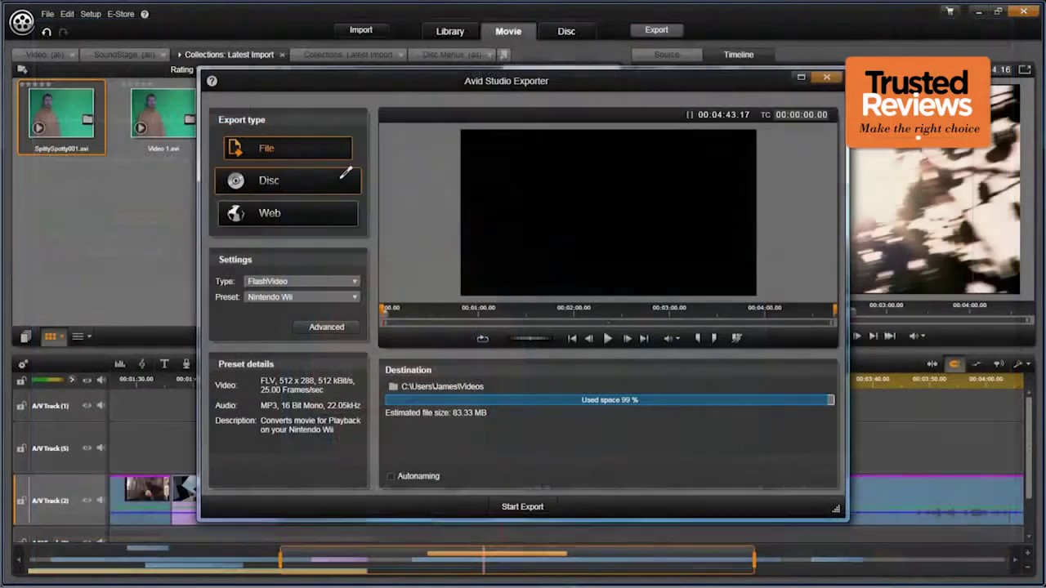
left_click(339, 179)
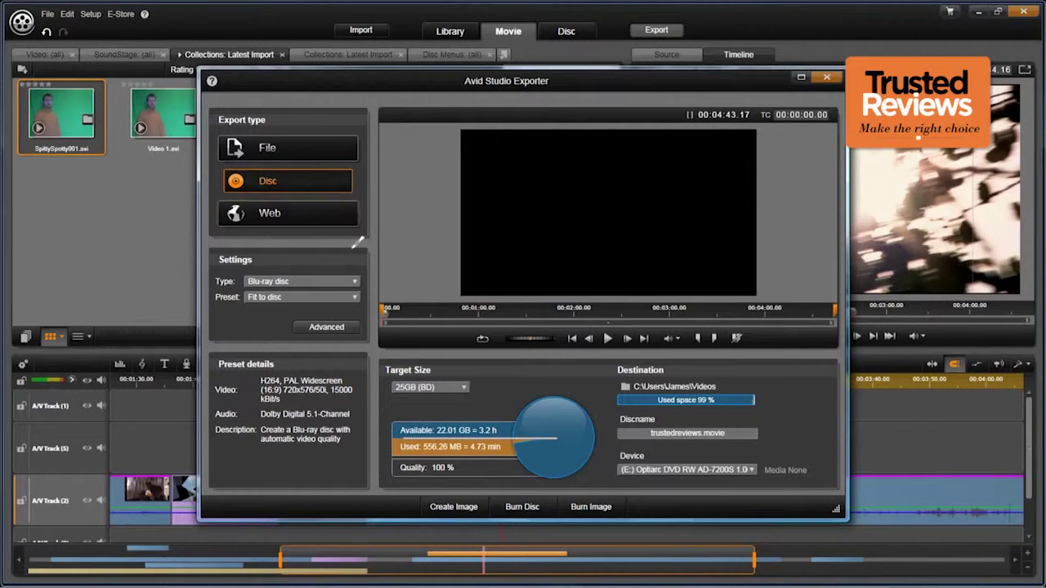
Switch the exporter to Web, with YouTube type and the HD (1080p) preset
left_click(354, 279)
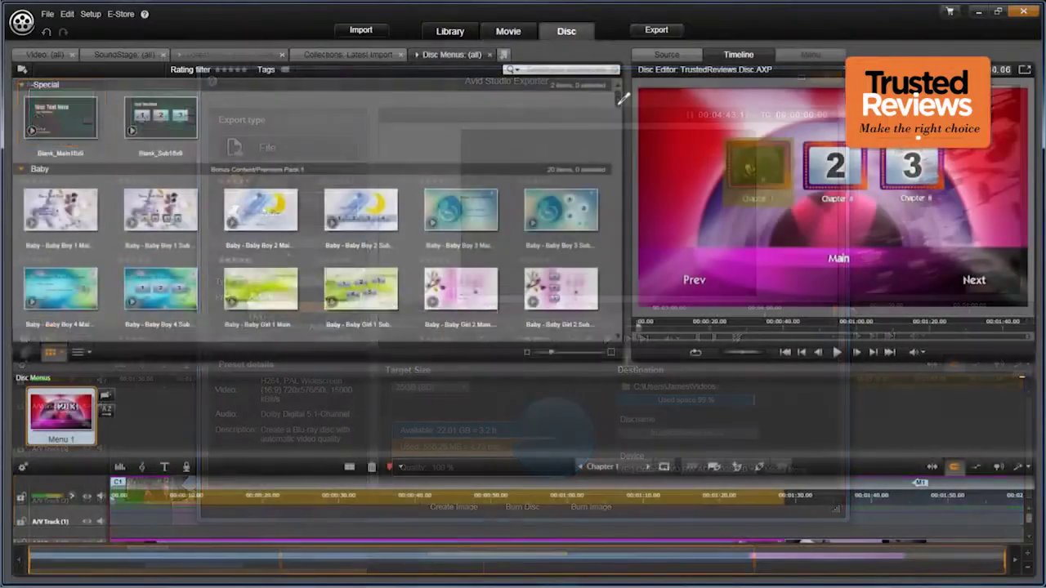
scroll(623, 127, "down", 5)
left_click_drag(623, 127, 619, 229)
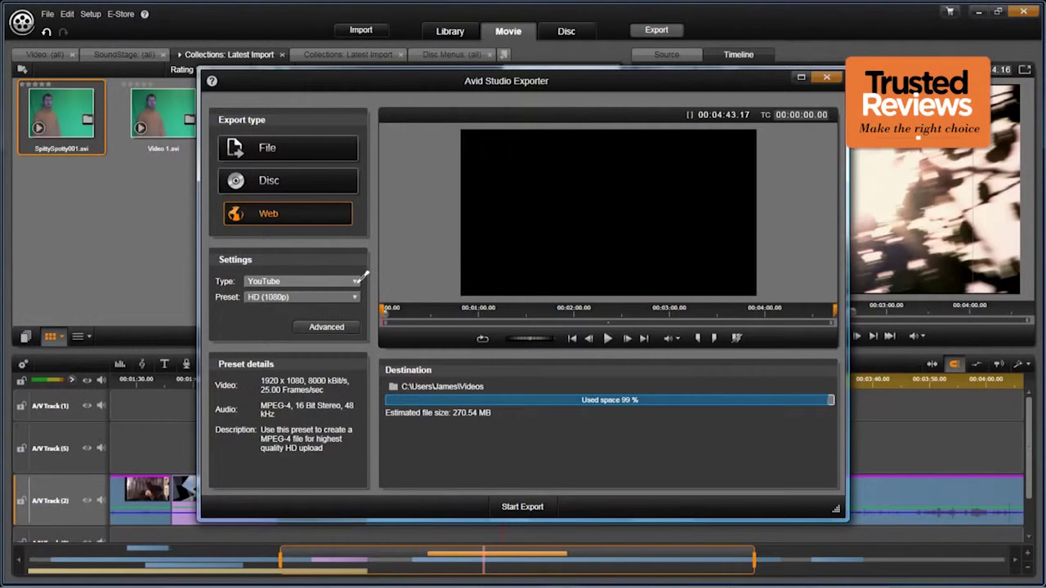
left_click(356, 297)
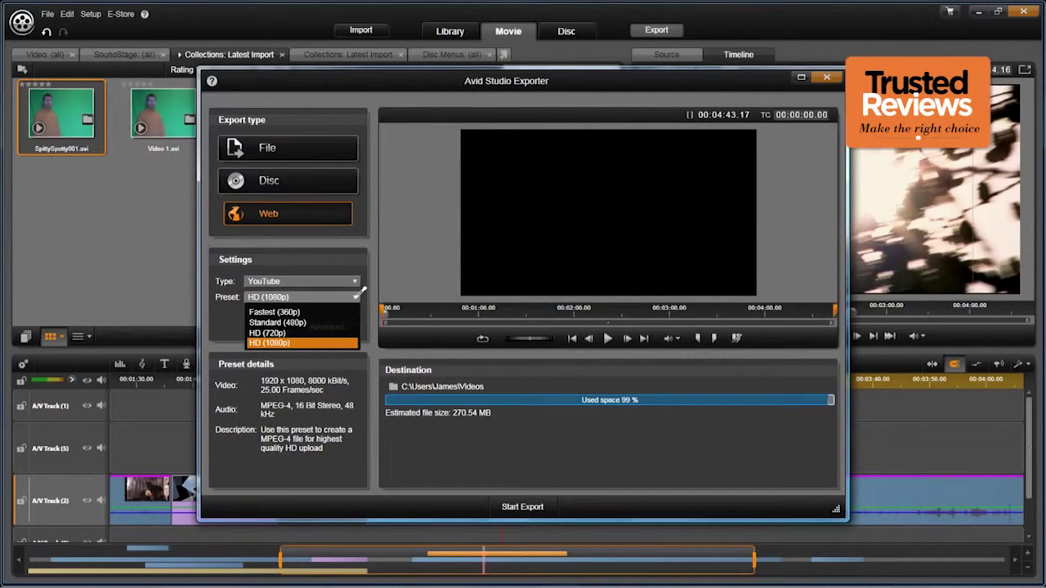